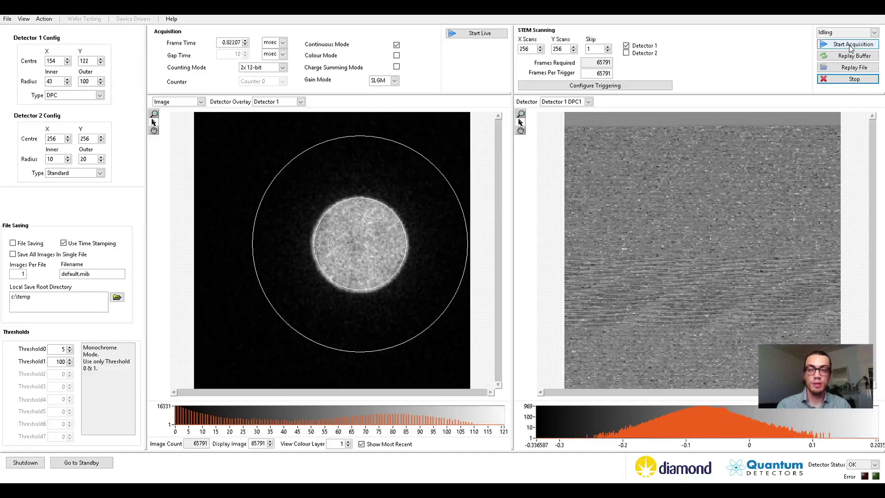
Start the 256 × 256 scan acquisition with Detector 1 as a DPC detector
{"action": "left_click", "coordinate": [852, 45]}
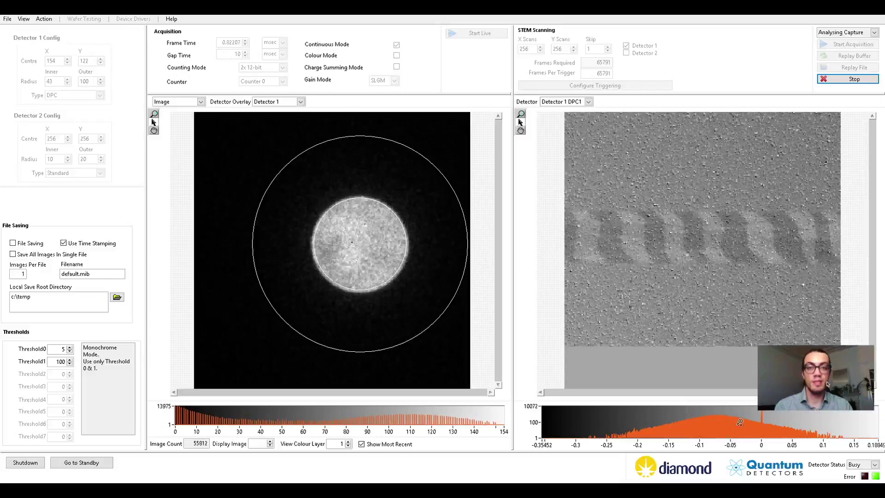
Narrow the DPC1 image display range to about −0.12 to −0.04 to reveal the stripes
{"action": "left_click_drag", "start_coordinate": [691, 422], "coordinate": [740, 424]}
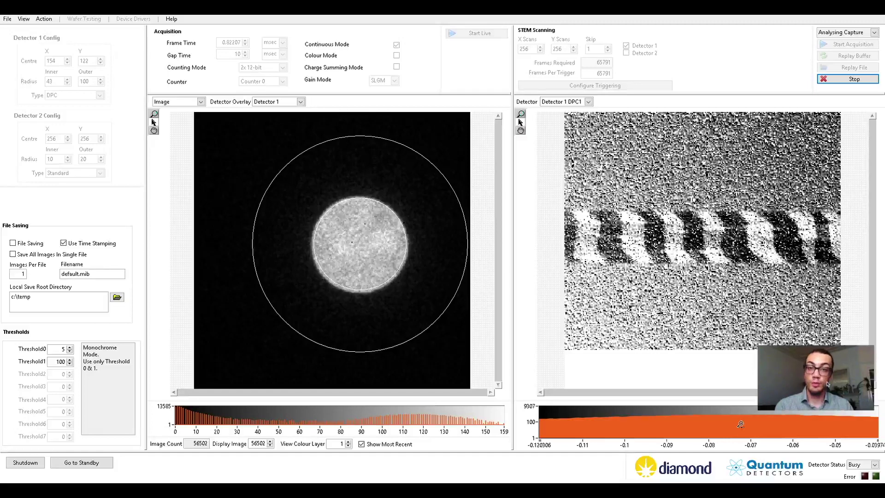
Reset the DPC1 contrast to full range and display the Detector 1 DPC2 image
{"action": "double_click", "coordinate": [740, 424]}
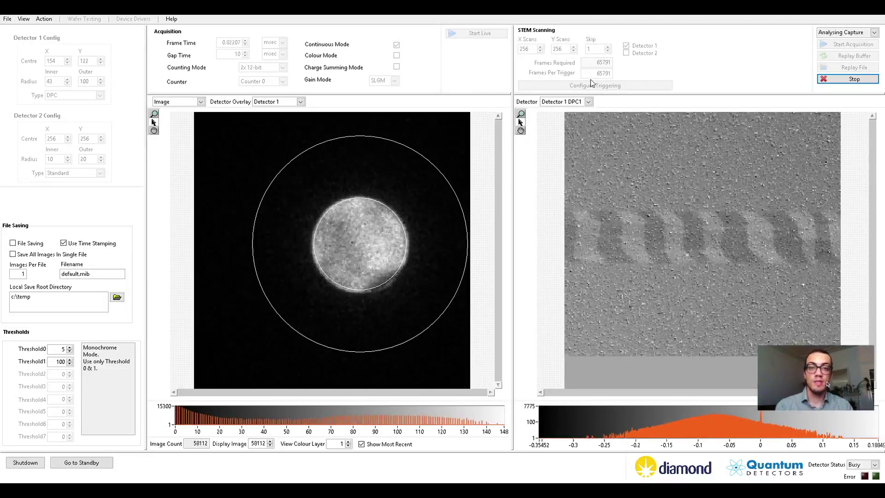
{"action": "left_click", "coordinate": [568, 102]}
{"action": "left_click", "coordinate": [567, 122]}
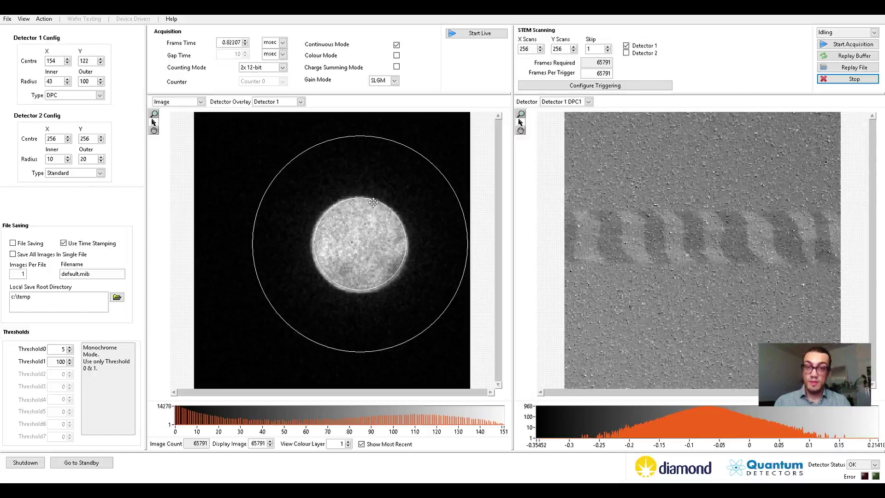
Switch back to DPC1, view diffraction patterns at six scan points, and slightly shrink the inner circle
{"action": "left_click", "coordinate": [373, 205]}
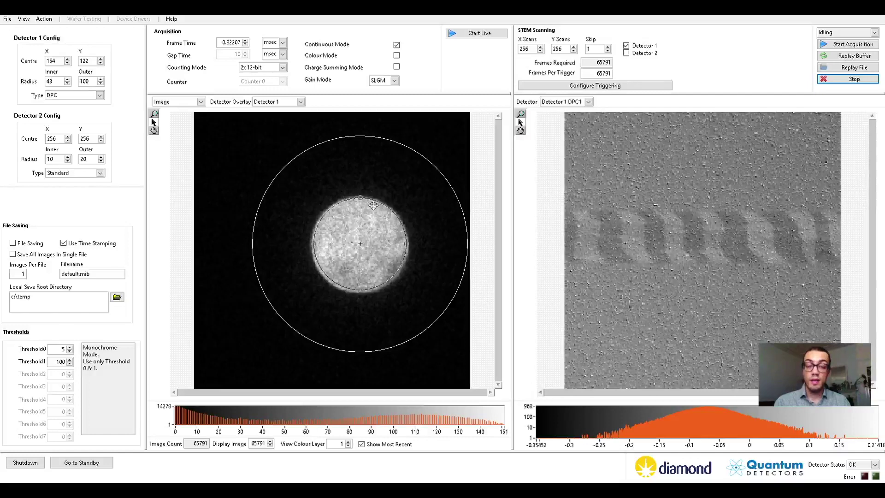
{"action": "left_click", "coordinate": [714, 176]}
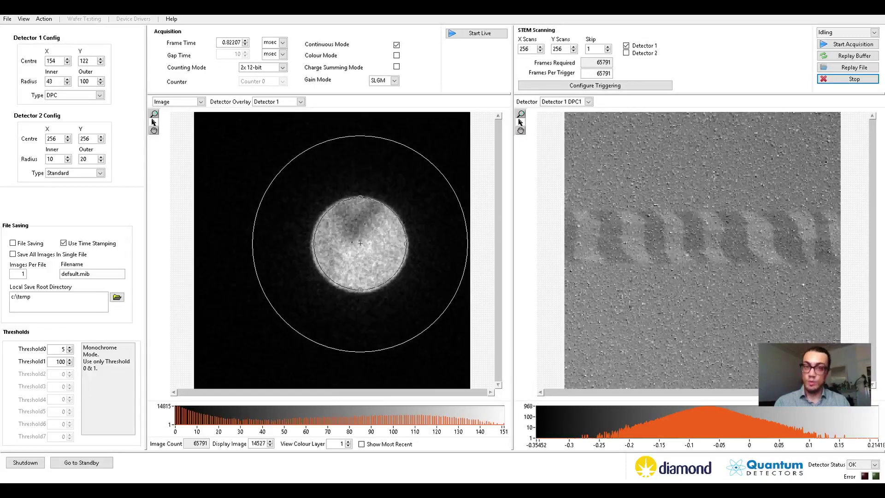
{"action": "left_click", "coordinate": [711, 242]}
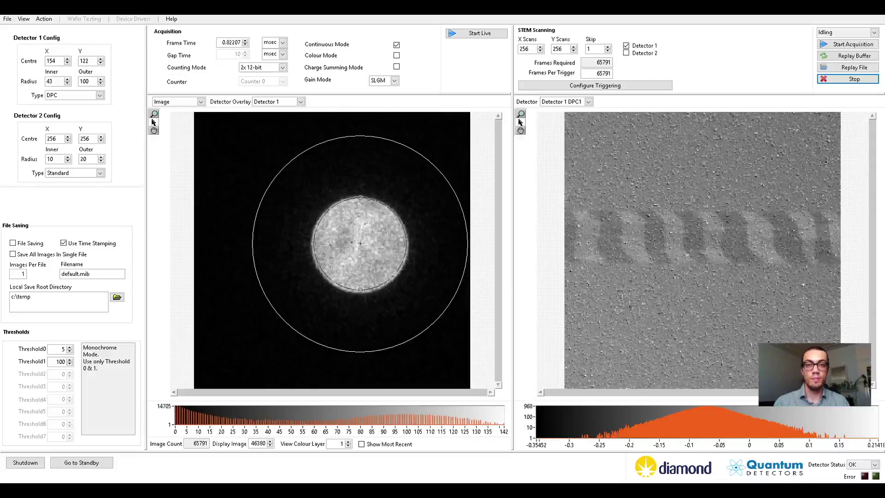
{"action": "left_click", "coordinate": [627, 246]}
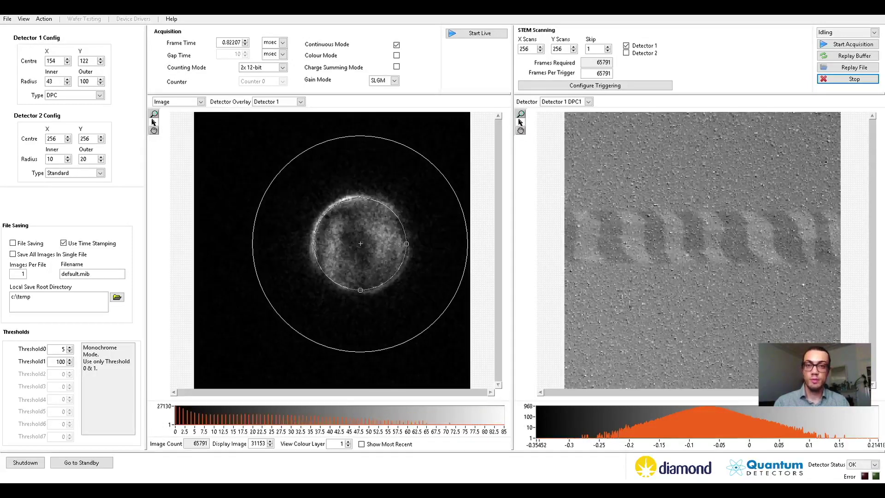
{"action": "left_click", "coordinate": [653, 220]}
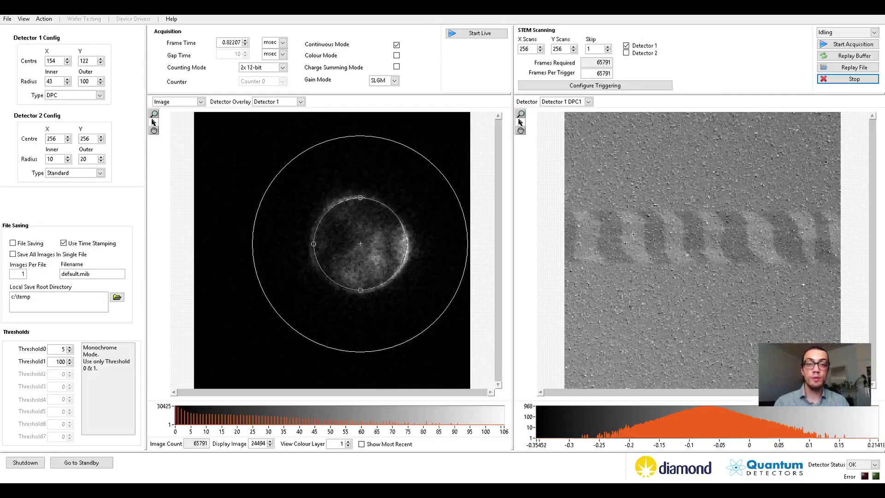
{"action": "left_click", "coordinate": [639, 229]}
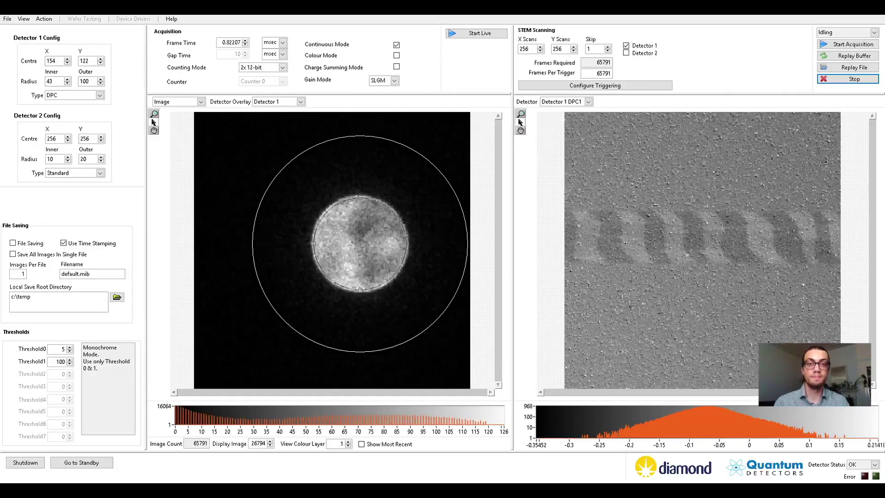
{"action": "left_click", "coordinate": [652, 346]}
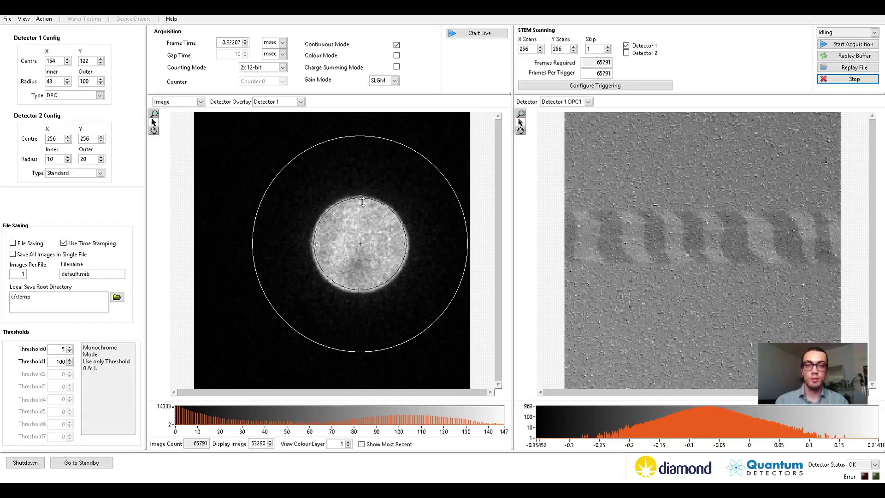
{"action": "left_click_drag", "start_coordinate": [363, 202], "coordinate": [362, 205]}
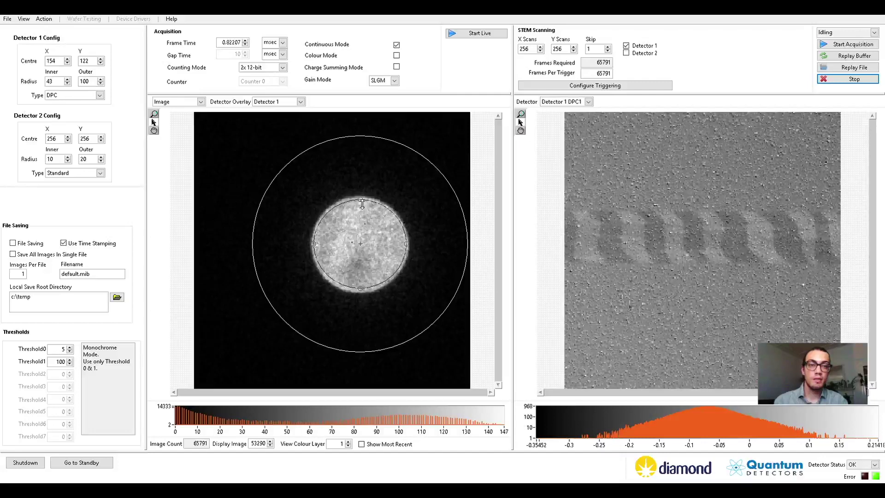
Set the inner radius to 38, replay the buffer as a standard image, then restore DPC type
{"action": "left_click_drag", "start_coordinate": [362, 204], "coordinate": [362, 208]}
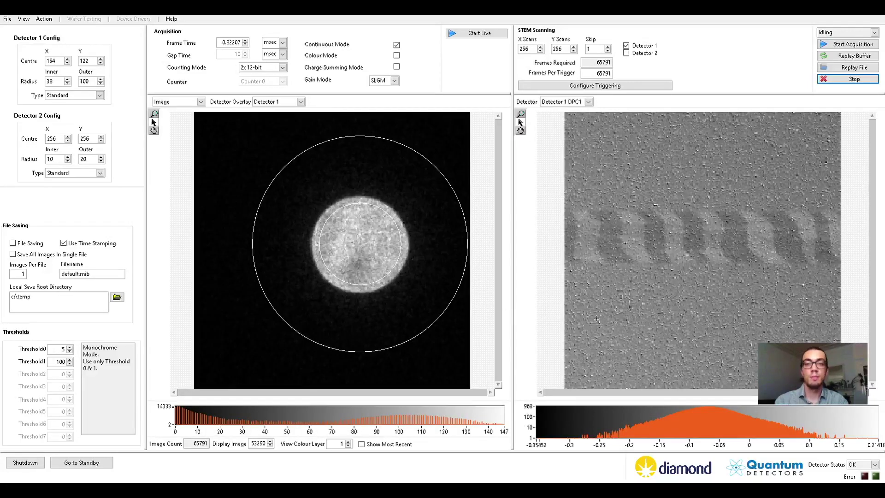
{"action": "left_click", "coordinate": [846, 57]}
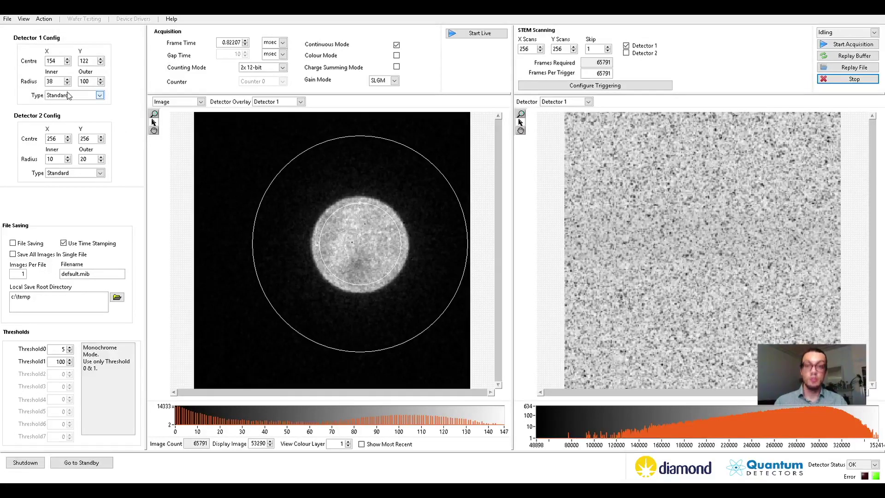
{"action": "left_click", "coordinate": [71, 114]}
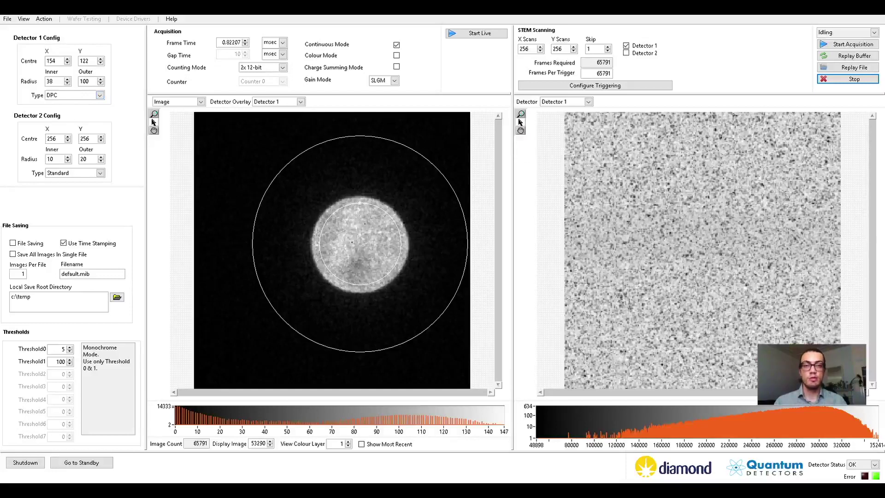
Replay the buffer, then fit Detector 1's rings to radii 45 and 52 around the disc
{"action": "left_click", "coordinate": [855, 56]}
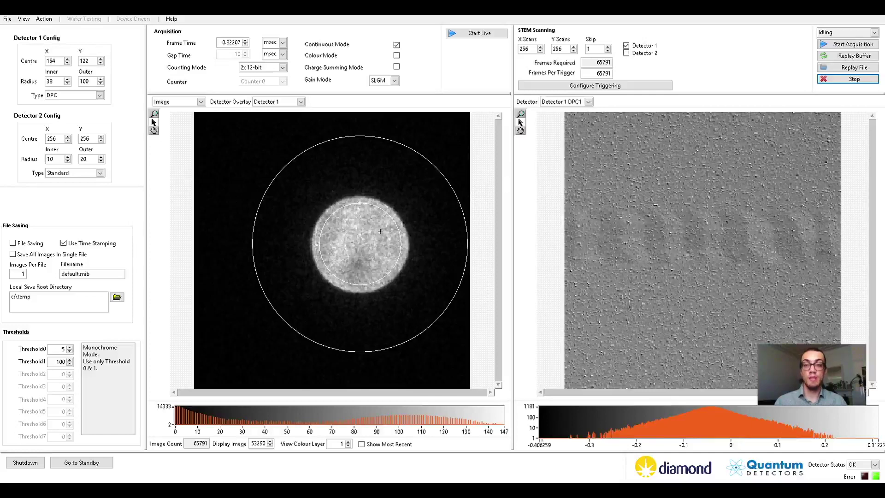
{"action": "left_click", "coordinate": [398, 226]}
{"action": "left_click_drag", "start_coordinate": [398, 225], "coordinate": [407, 222]}
{"action": "left_click", "coordinate": [467, 227]}
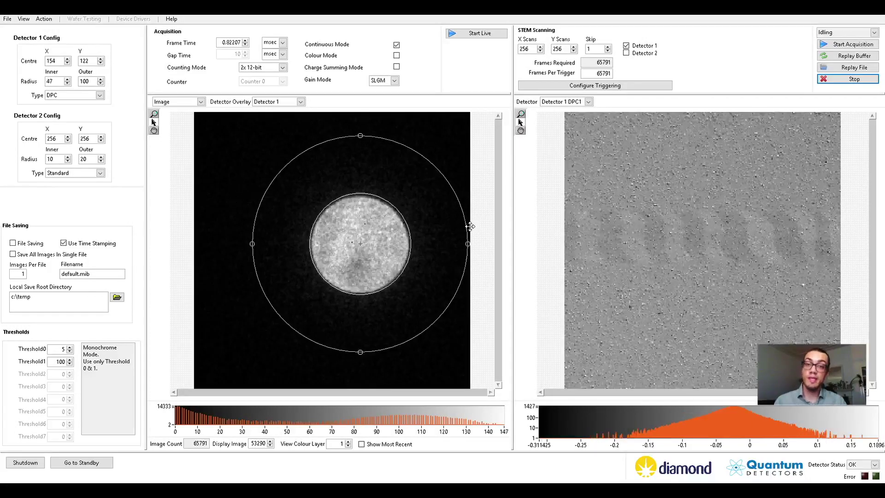
{"action": "left_click_drag", "start_coordinate": [471, 244], "coordinate": [414, 246]}
{"action": "left_click", "coordinate": [416, 245]}
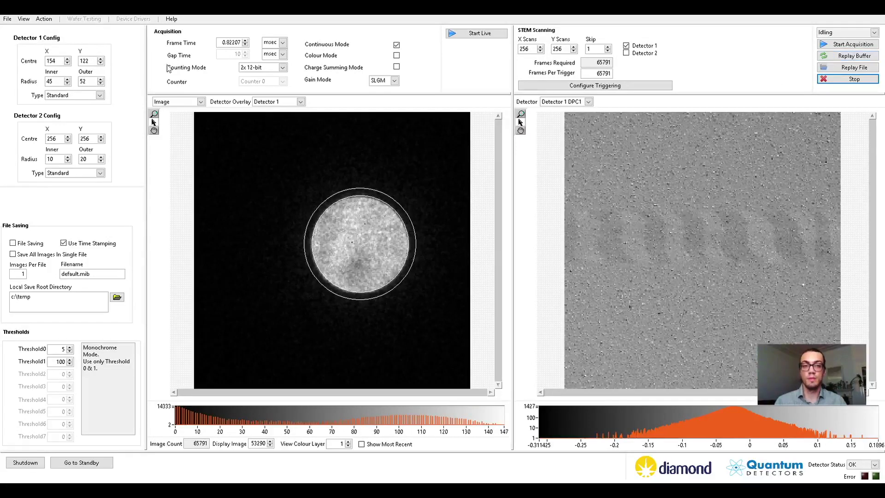
Set Detector 1 to DPC, replay the buffer, and stretch the diffraction contrast
{"action": "left_click", "coordinate": [100, 95]}
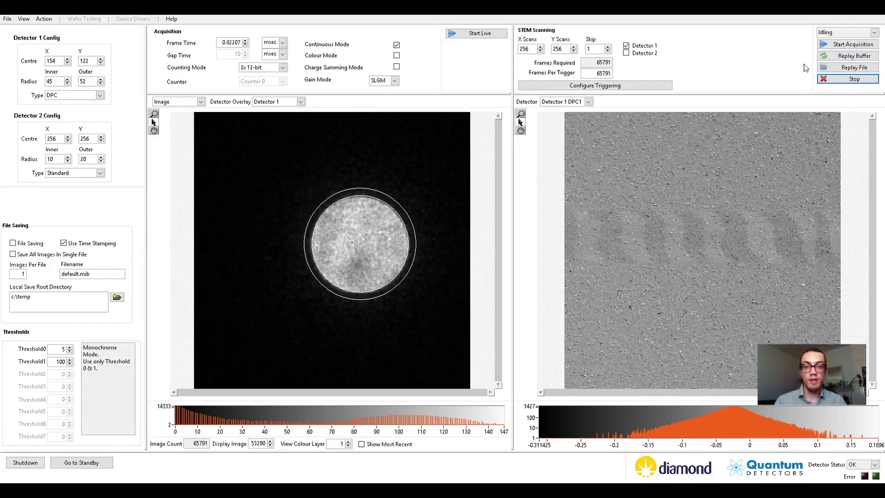
{"action": "left_click", "coordinate": [835, 57]}
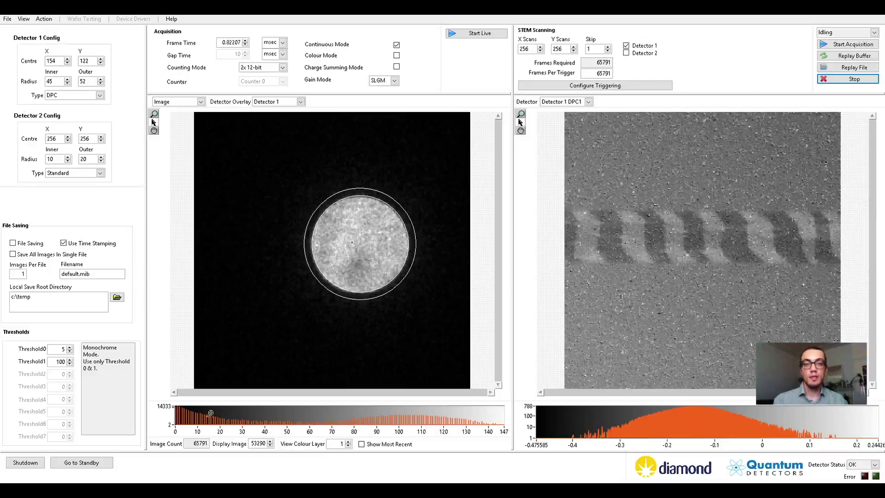
{"action": "left_click_drag", "start_coordinate": [210, 413], "coordinate": [171, 424]}
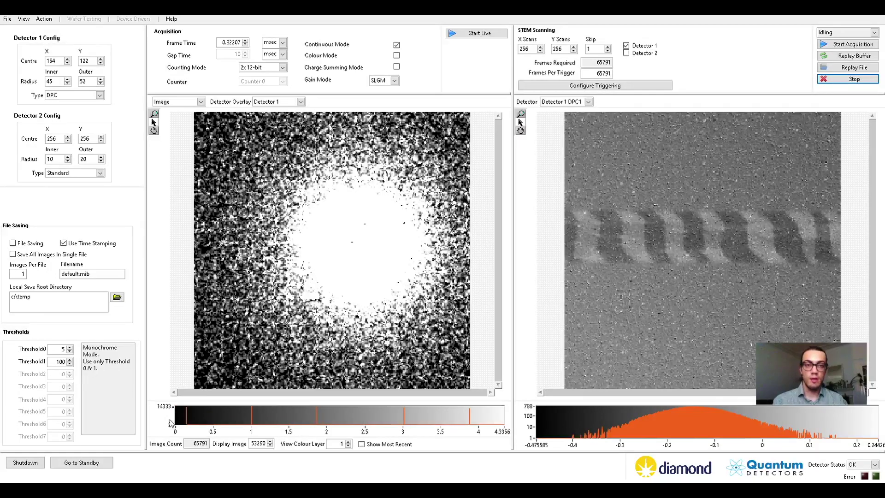
Limit the diffraction display to about 0–25 to check faint scattering, reset it, then widen the outer ring
{"action": "left_click", "coordinate": [221, 421]}
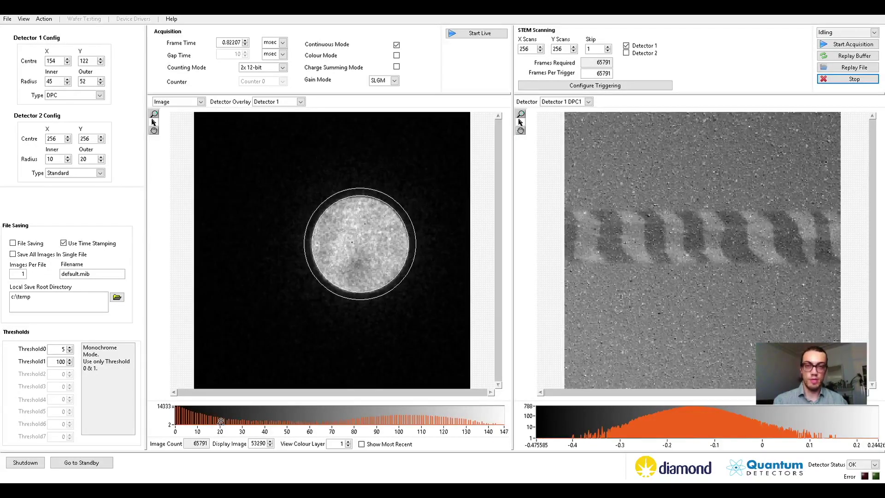
{"action": "left_click_drag", "start_coordinate": [230, 420], "coordinate": [171, 422]}
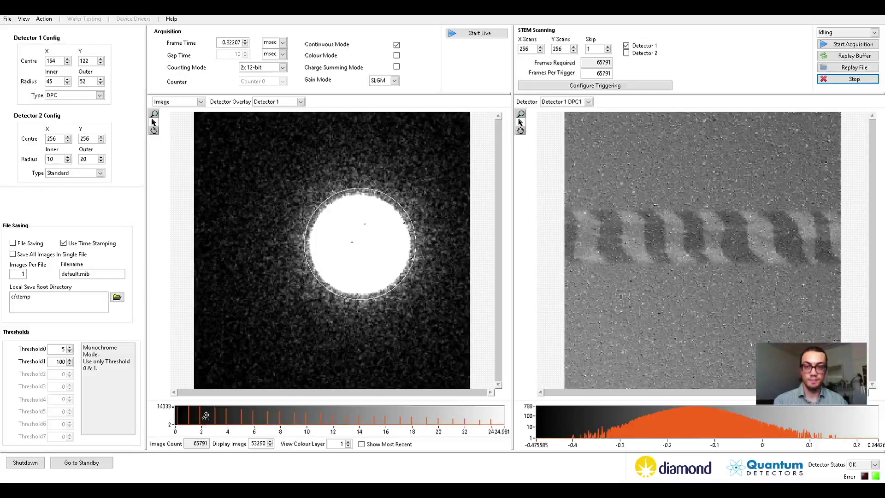
{"action": "left_click", "coordinate": [205, 416]}
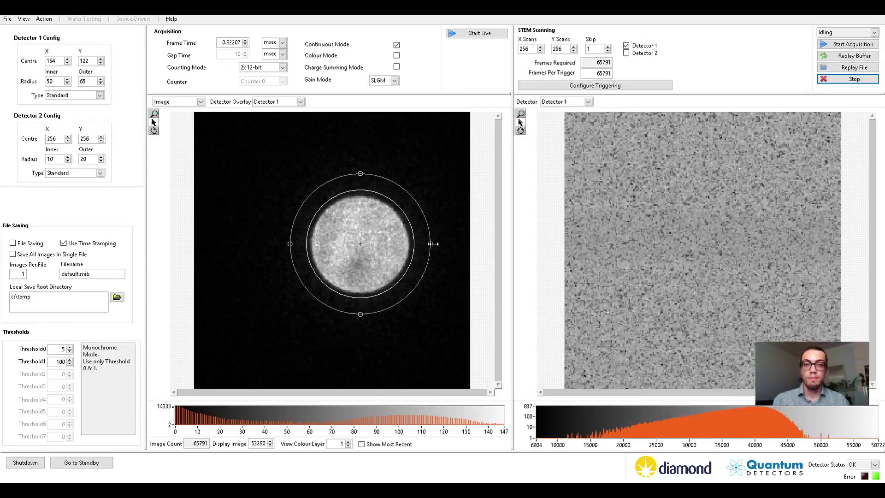
{"action": "mouse_move", "coordinate": [431, 243]}
{"action": "left_mouse_down"}
{"action": "mouse_move", "coordinate": [465, 245]}
{"action": "mouse_move", "coordinate": [447, 244]}
{"action": "left_mouse_up"}
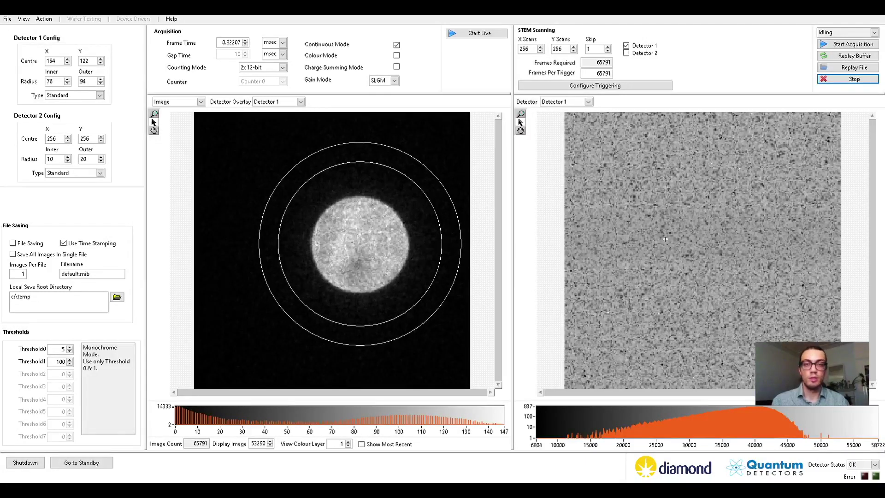
Replay with the 76–94 dark-field annulus, then with a bright-field disc of radii 0–33
{"action": "left_click", "coordinate": [836, 56]}
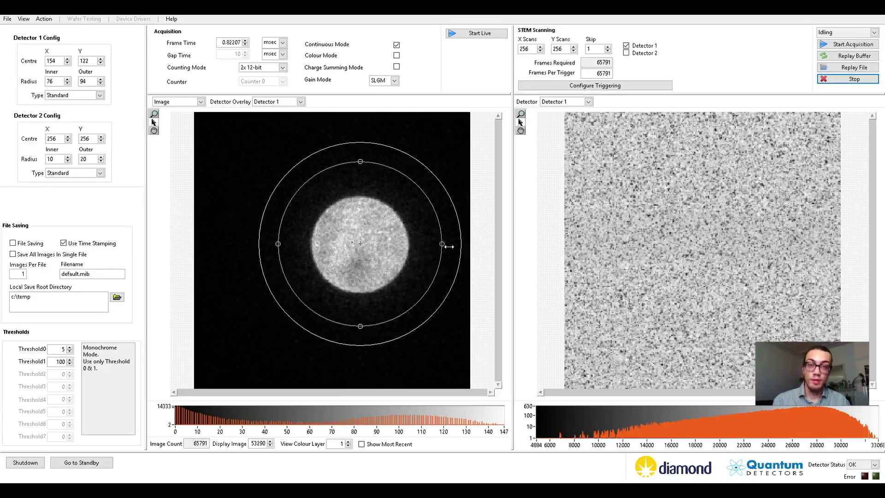
{"action": "left_click_drag", "start_coordinate": [449, 247], "coordinate": [377, 251]}
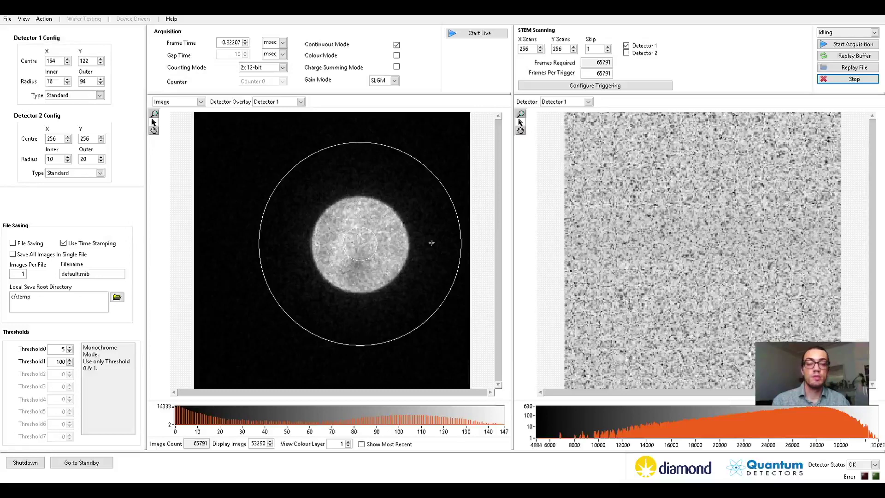
{"action": "left_click_drag", "start_coordinate": [466, 246], "coordinate": [396, 246]}
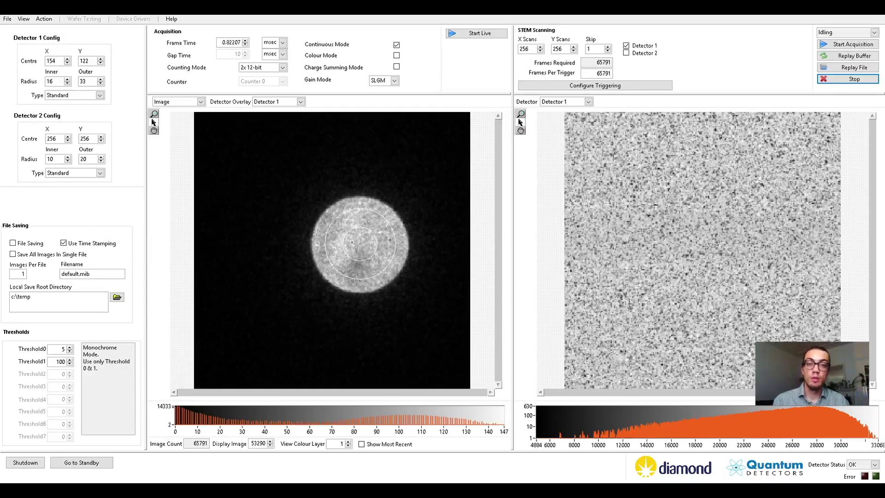
{"action": "double_click", "coordinate": [64, 82]}
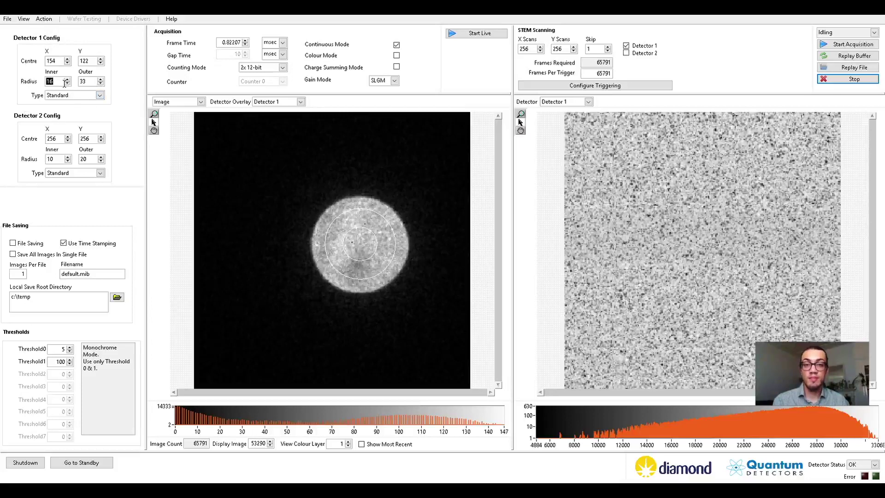
{"action": "type", "text": "0"}
{"action": "key", "text": "Return"}
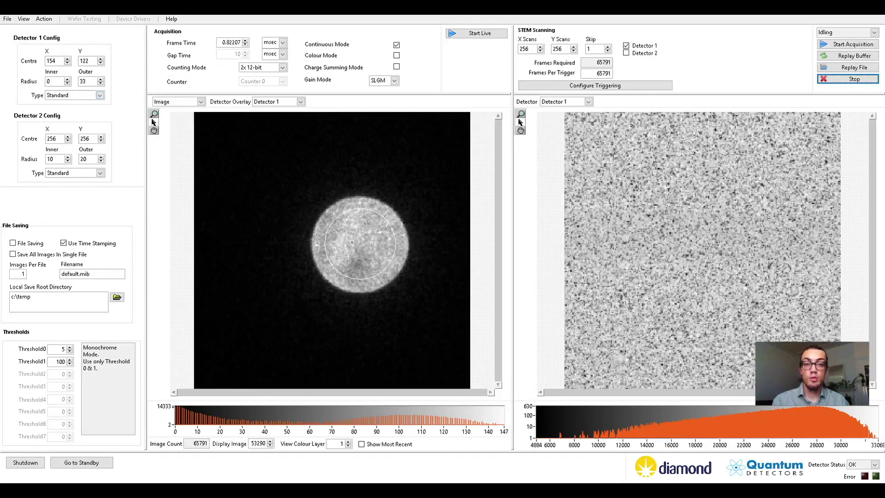
{"action": "left_click", "coordinate": [854, 56]}
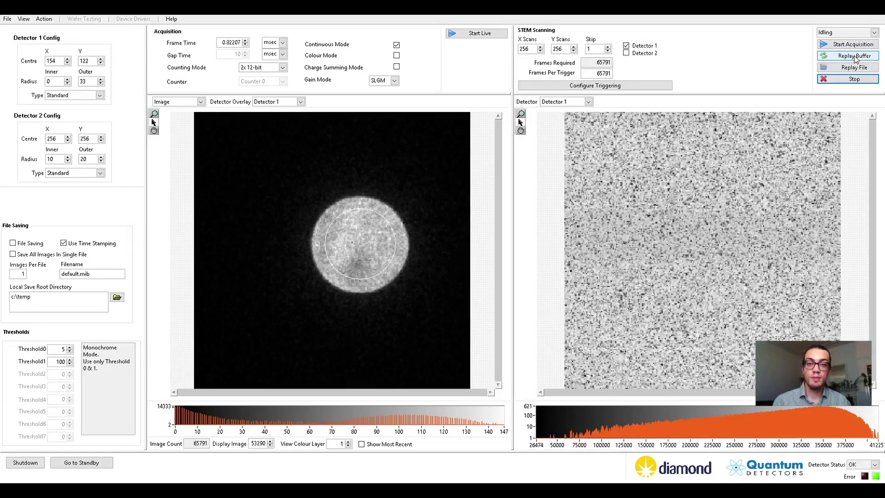
Replay the stored capture to rebuild a DPC image with Detector 1 radii 25–30
{"action": "left_click", "coordinate": [856, 56]}
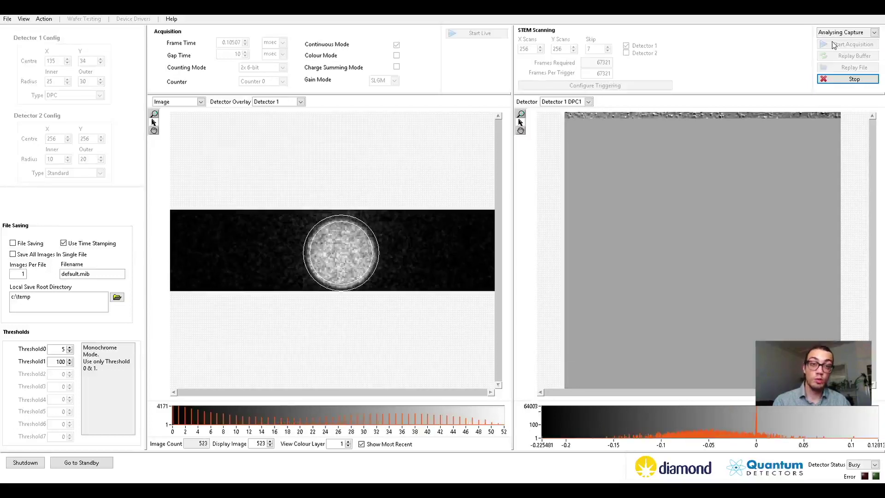